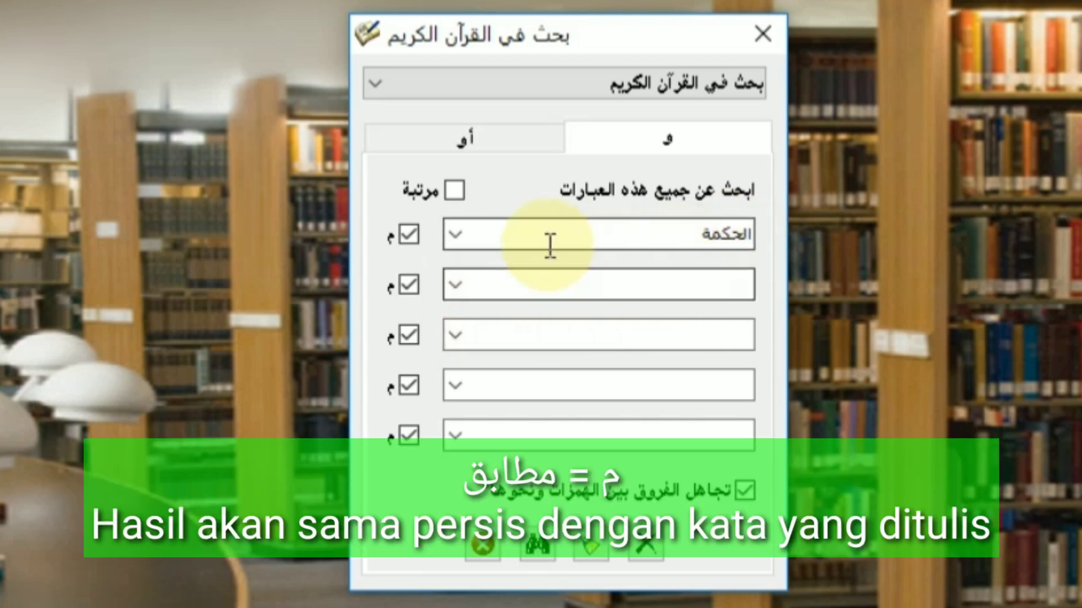
Search the Quran for an exact match of الحكمة and view each matching verse, returning to the first one
{"action": "left_click", "coordinate": [410, 235]}
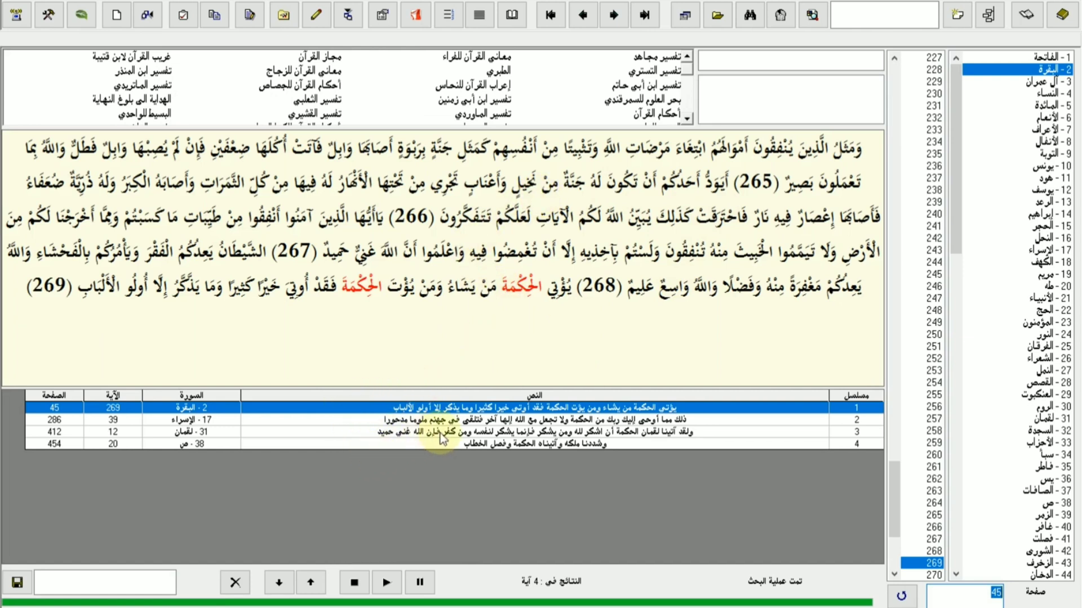
{"action": "left_click", "coordinate": [469, 414]}
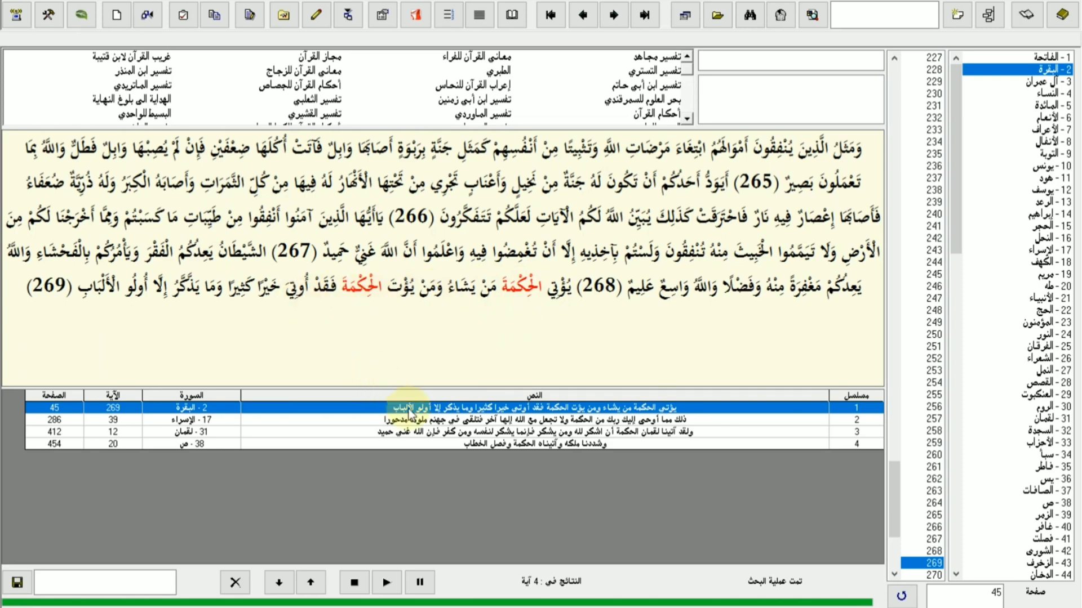
{"action": "left_click", "coordinate": [415, 423]}
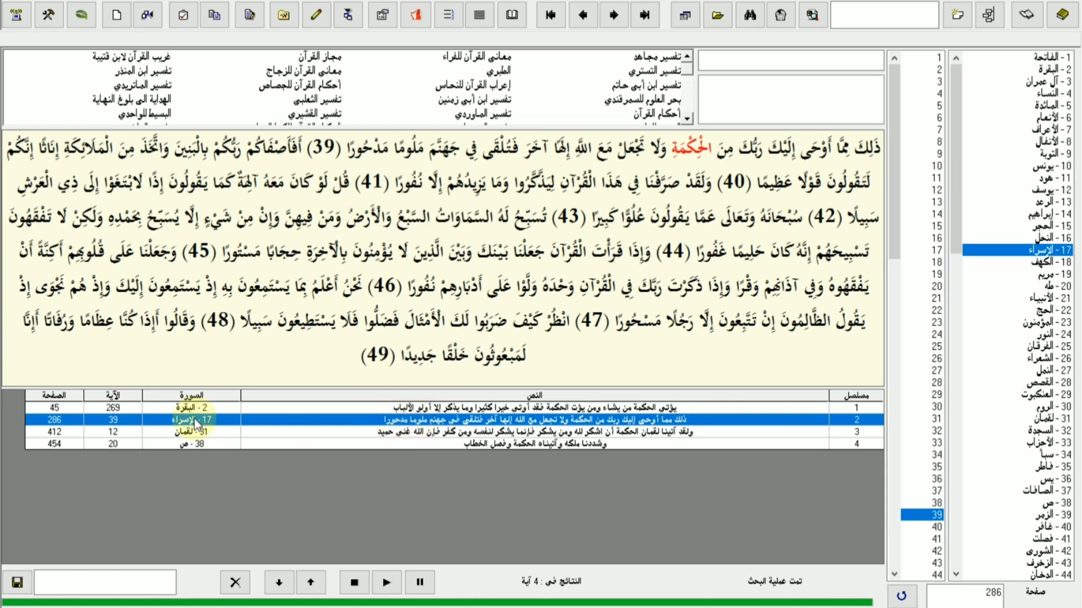
{"action": "left_click", "coordinate": [274, 430]}
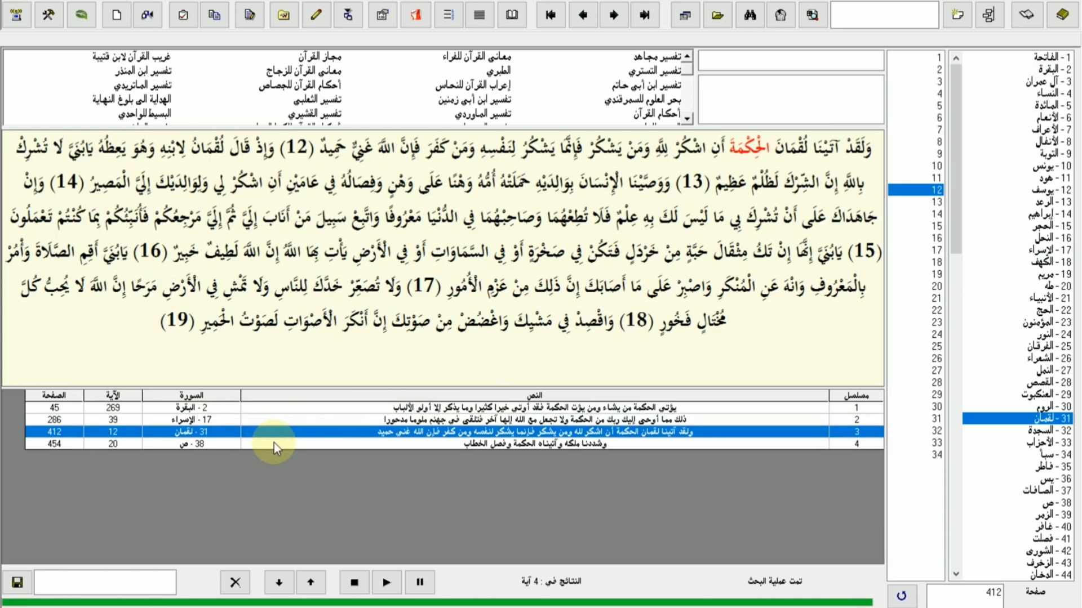
{"action": "left_click", "coordinate": [273, 443]}
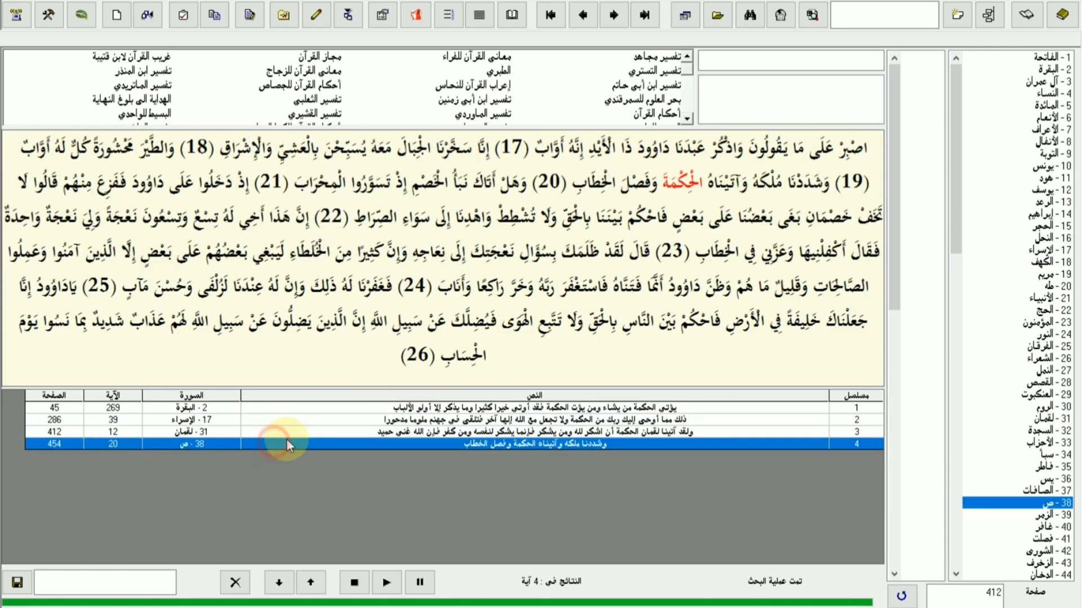
{"action": "left_click", "coordinate": [431, 407]}
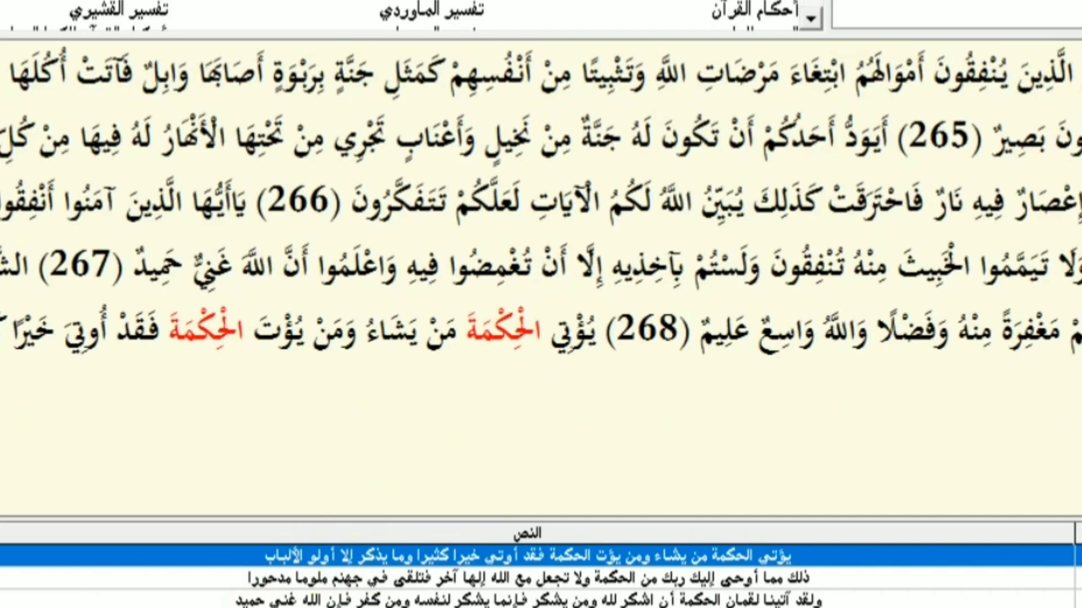
Run a new Quran search for حكمة with exact matching (م) turned off for that term
{"action": "left_click", "coordinate": [773, 16]}
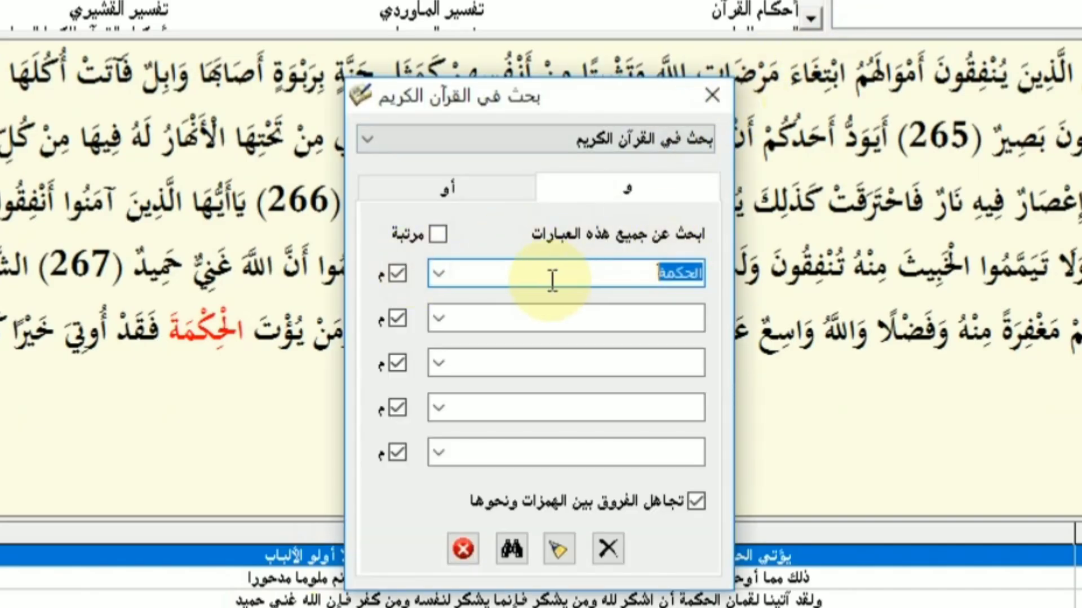
{"action": "left_click", "coordinate": [396, 274]}
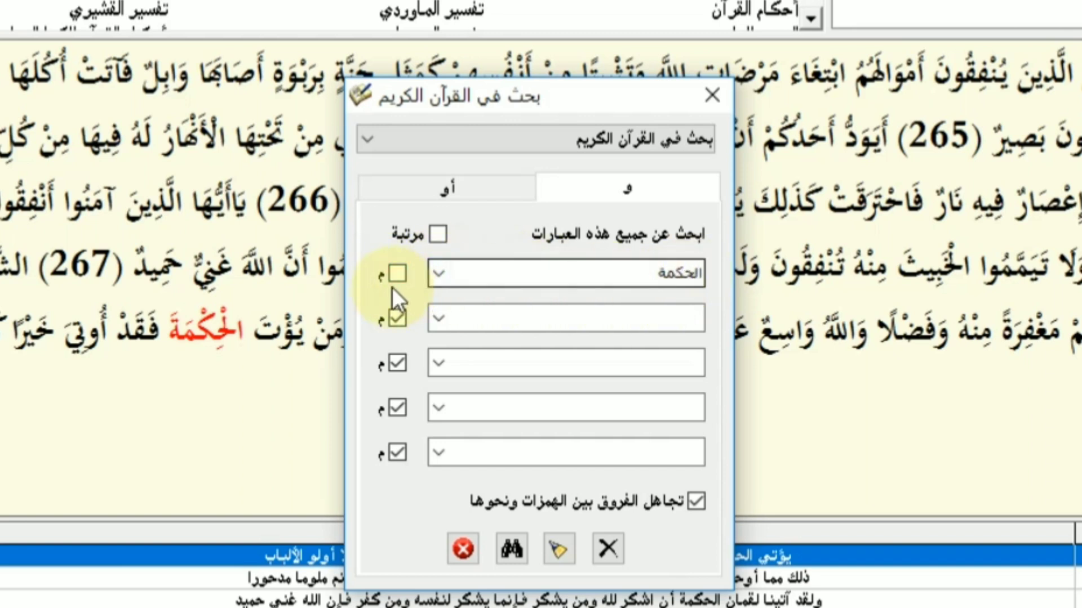
{"action": "left_click", "coordinate": [689, 277]}
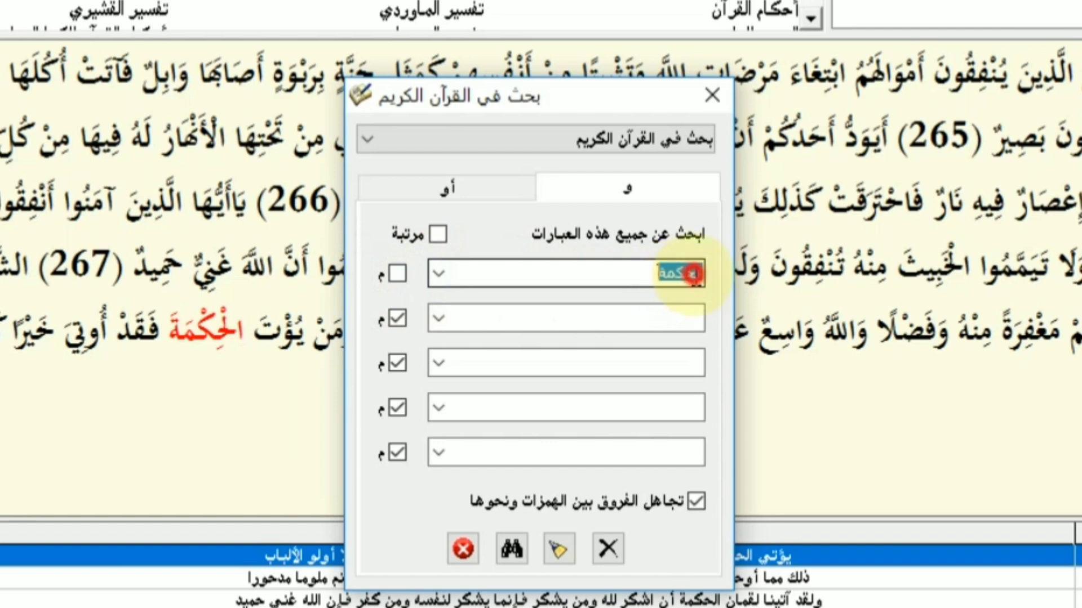
{"action": "left_click", "coordinate": [697, 276]}
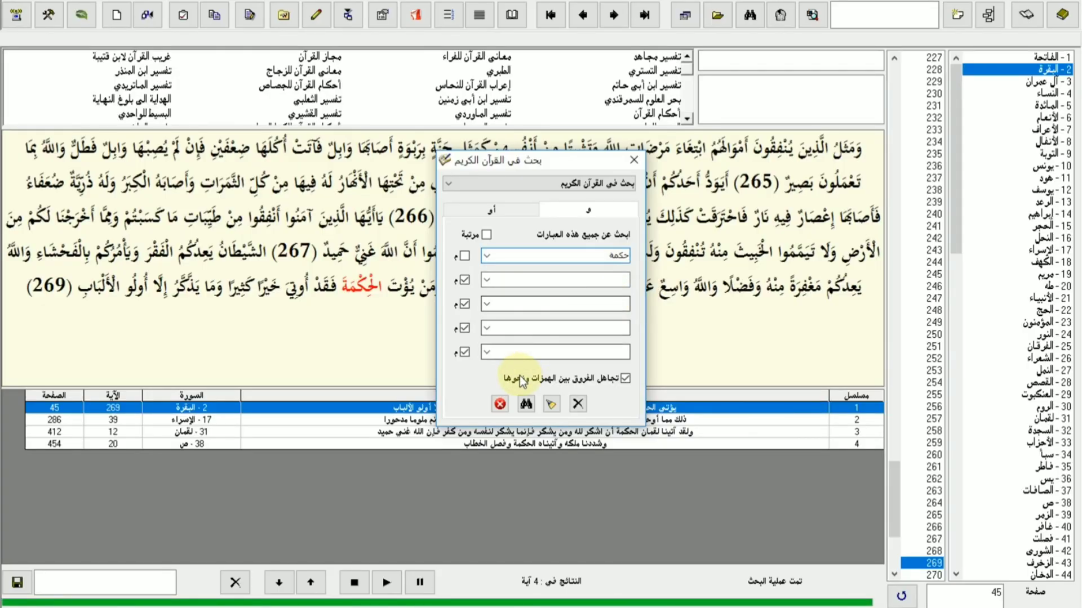
{"action": "left_click", "coordinate": [527, 405]}
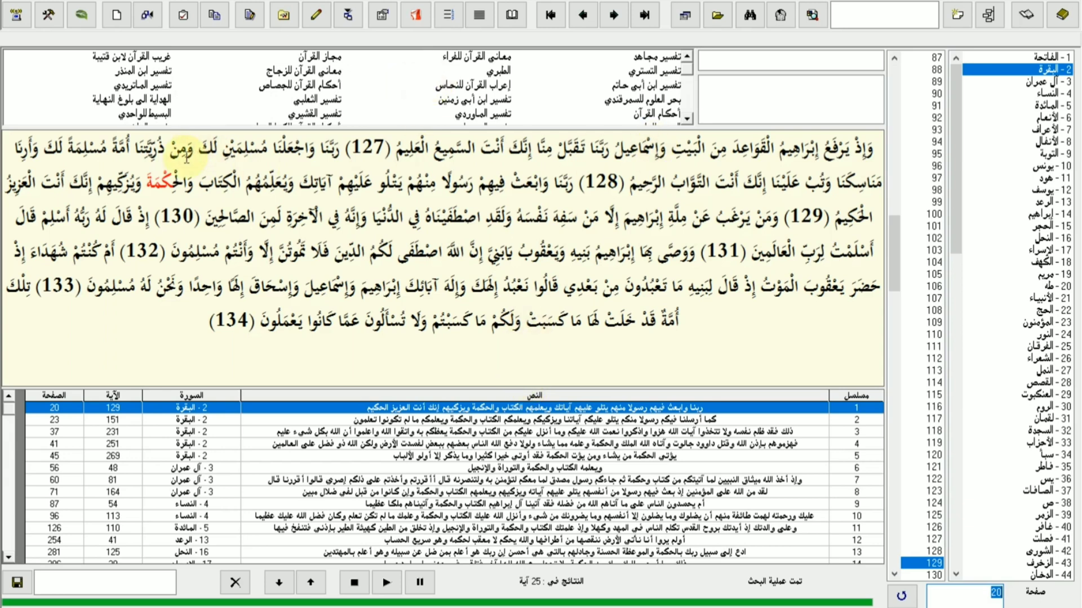
Highlight والحكمة in the first result, al-Baqarah verse 129, and select the second result
{"action": "left_click", "coordinate": [193, 185]}
{"action": "left_click_drag", "start_coordinate": [190, 184], "coordinate": [153, 186]}
{"action": "left_click", "coordinate": [186, 183]}
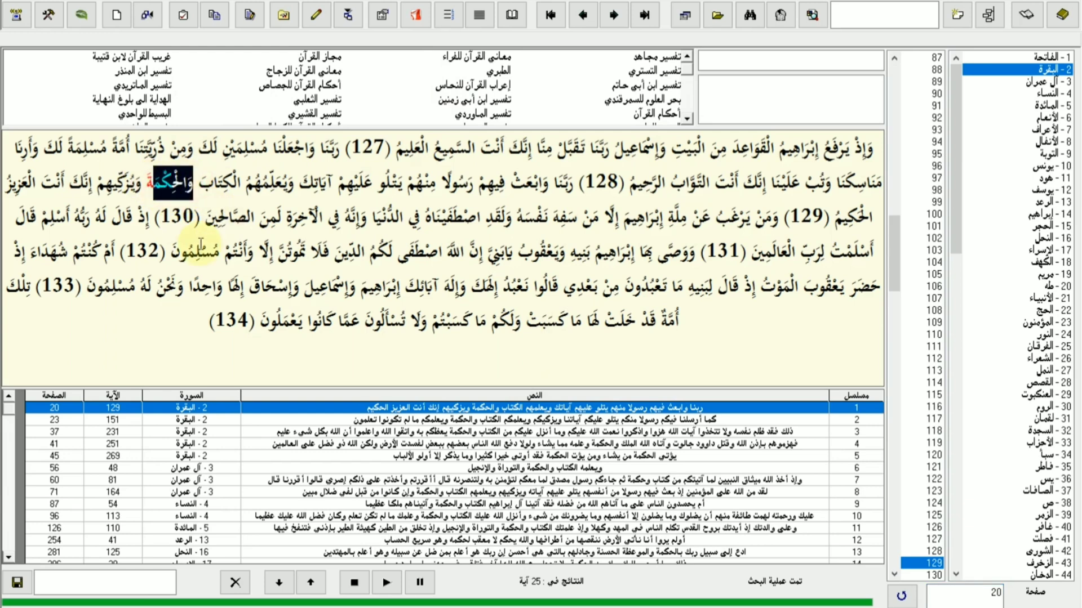
{"action": "left_click", "coordinate": [369, 420]}
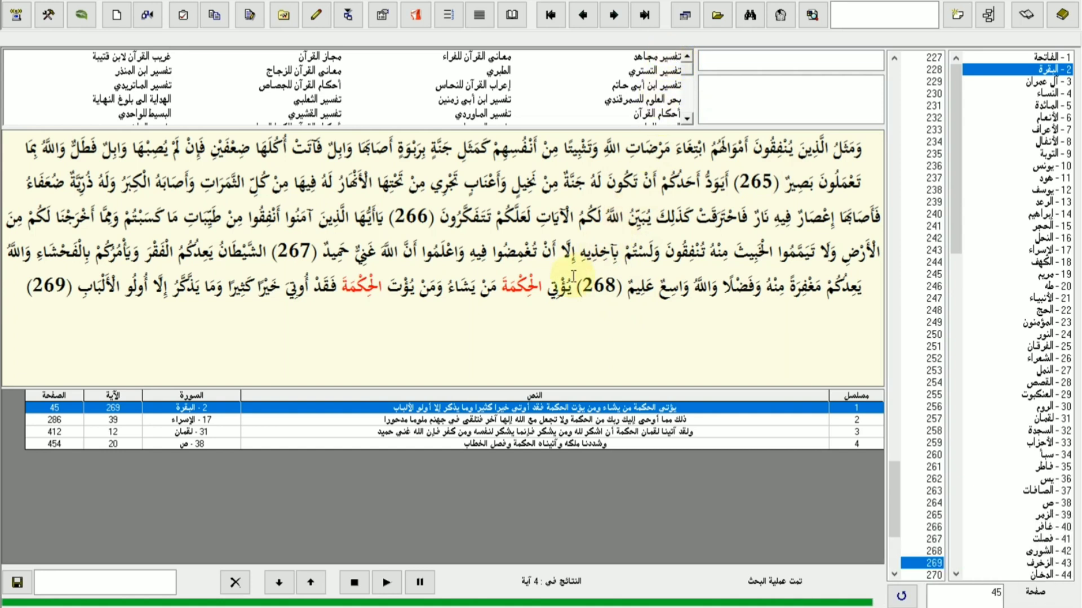
Highlight the opening words of al-Baqarah verse 269 and open the الطبري commentary on that verse
{"action": "left_click_drag", "start_coordinate": [571, 289], "coordinate": [436, 290]}
{"action": "left_click", "coordinate": [431, 288]}
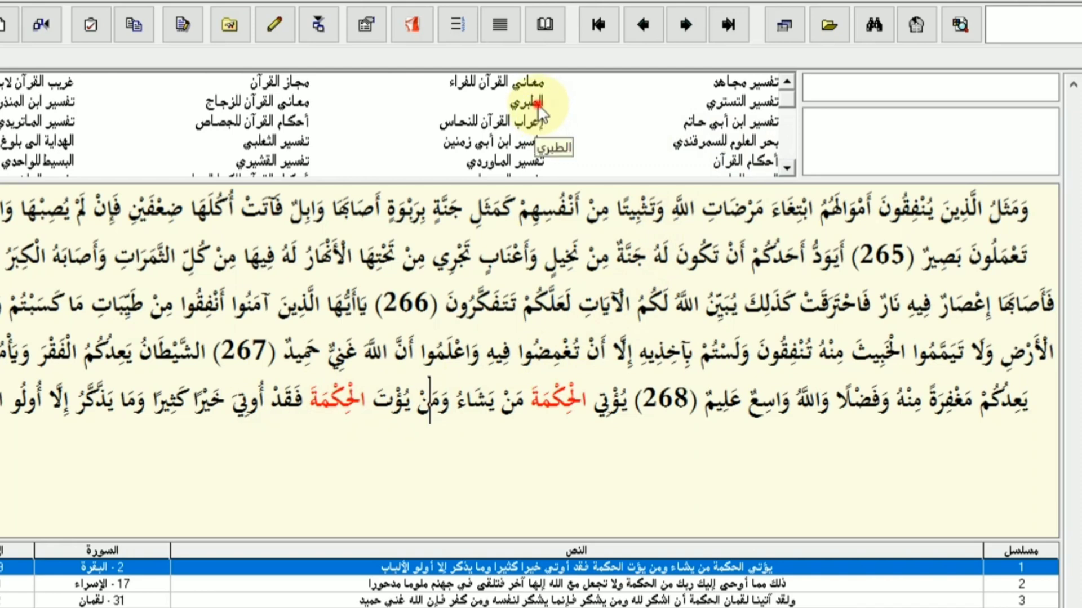
{"action": "left_click", "coordinate": [505, 72]}
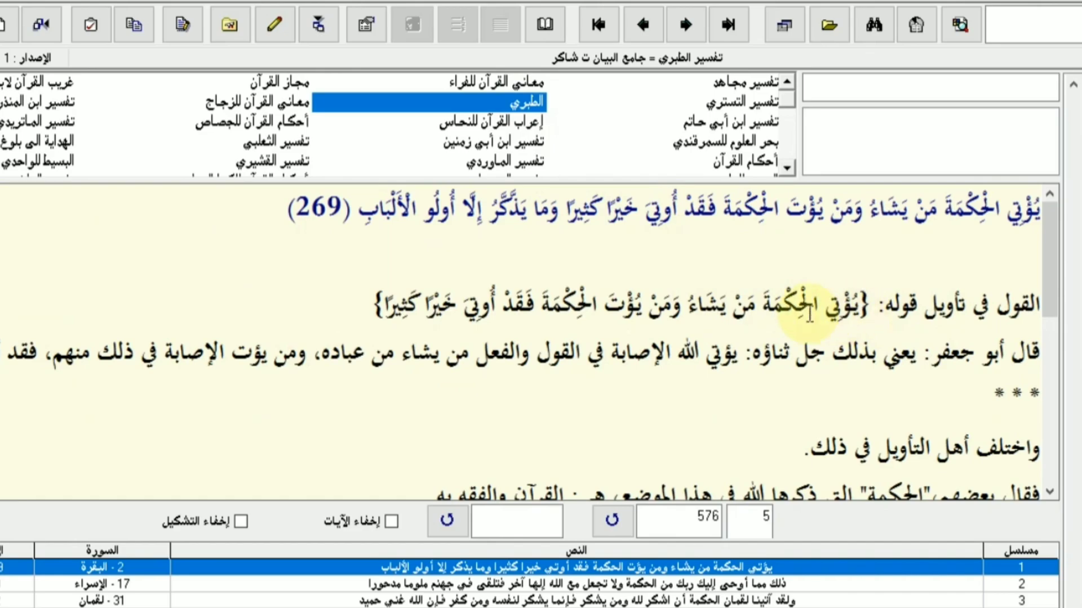
Read the الطبري explanation of الحكمة, highlighting القرآن والفقه به and the phrase about ناسخه ومنسوخه
{"action": "scroll", "coordinate": [709, 304], "scroll_direction": "down", "scroll_amount": 2}
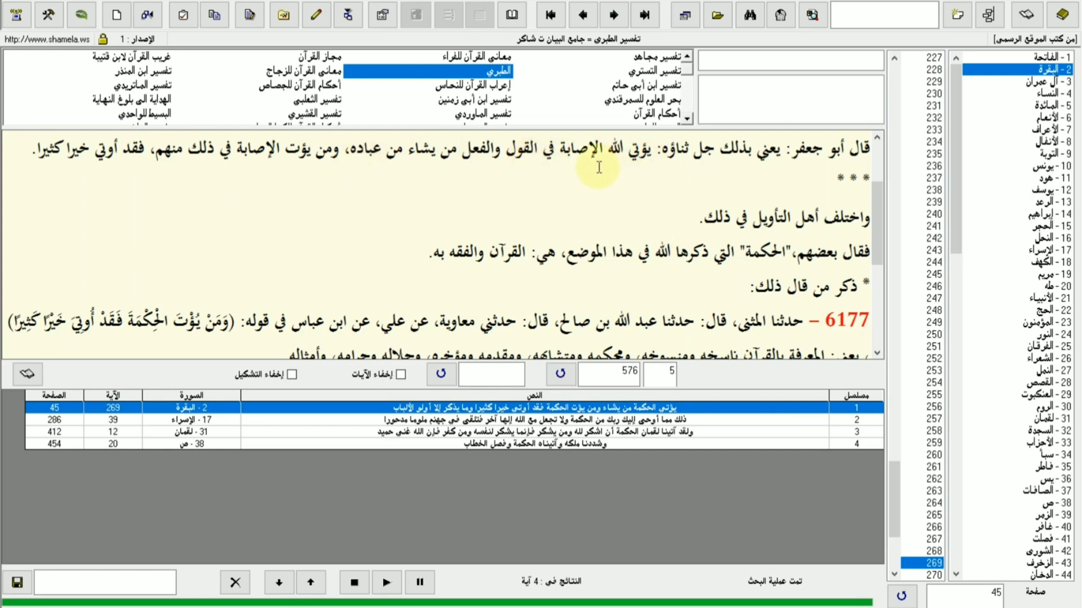
{"action": "scroll", "coordinate": [740, 186], "scroll_direction": "down", "scroll_amount": 3}
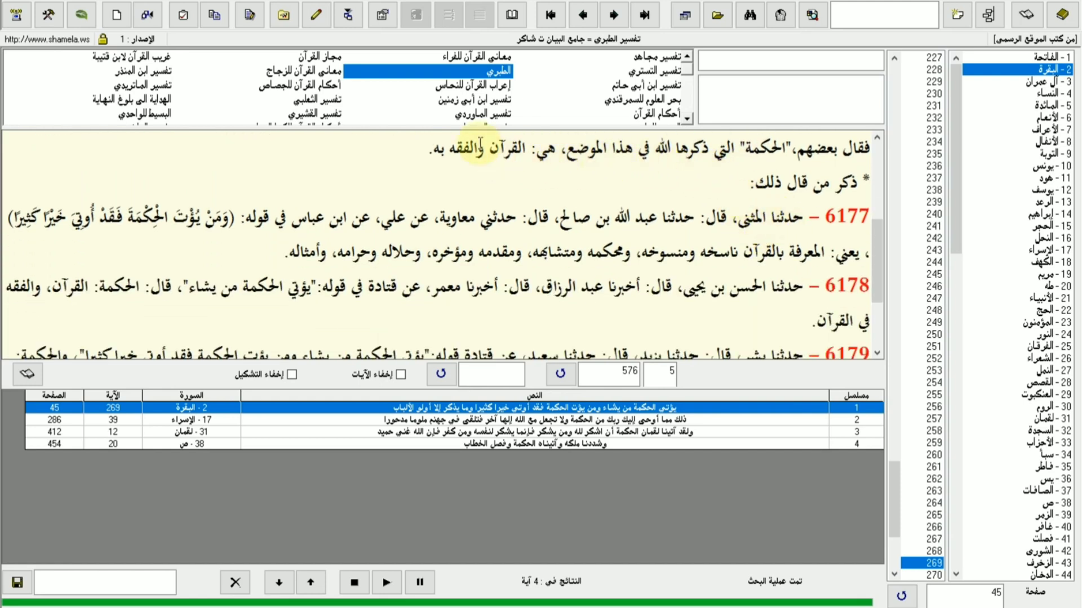
{"action": "left_click_drag", "start_coordinate": [525, 148], "coordinate": [437, 148]}
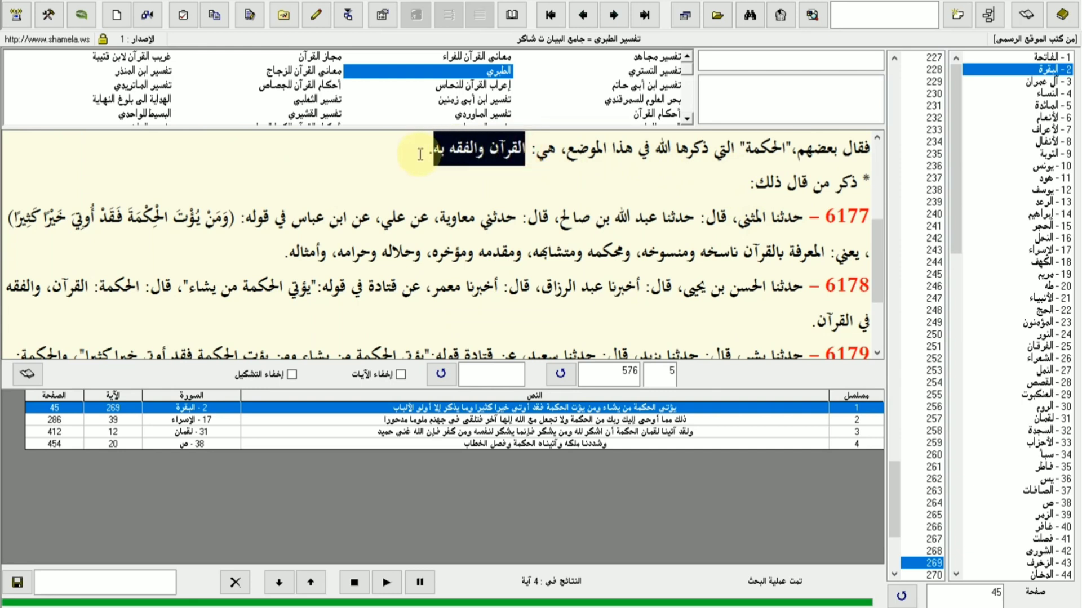
{"action": "scroll", "coordinate": [645, 202], "scroll_direction": "down", "scroll_amount": 3}
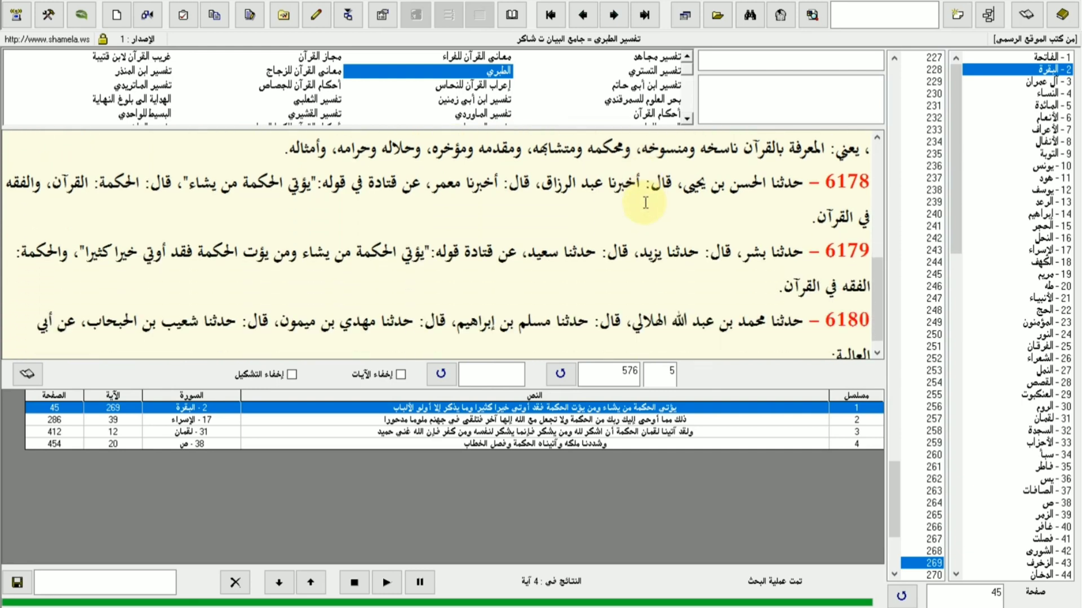
{"action": "scroll", "coordinate": [648, 200], "scroll_direction": "up", "scroll_amount": 3}
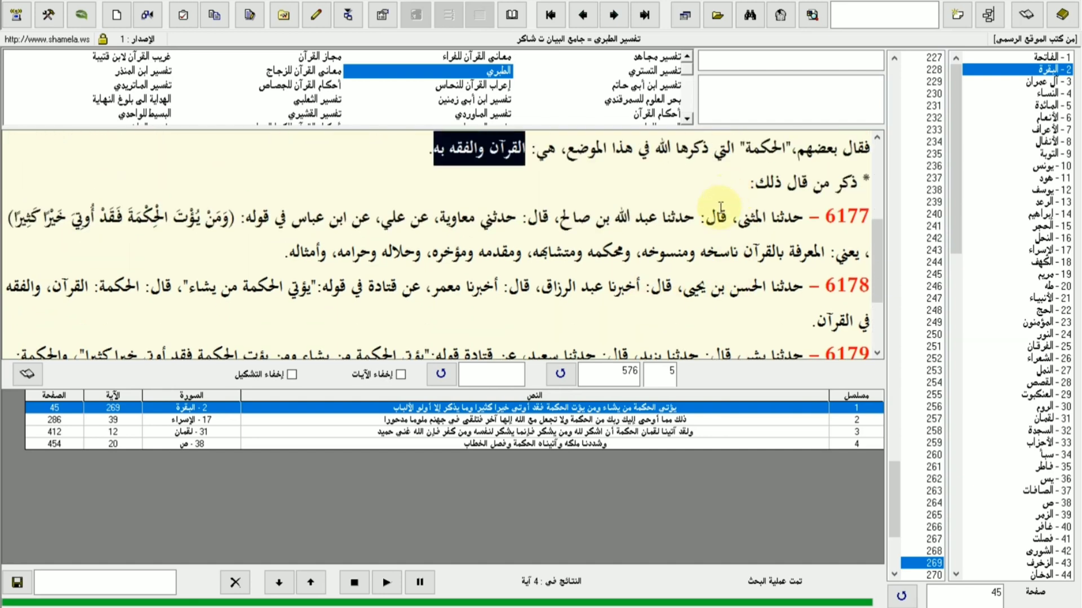
{"action": "left_click_drag", "start_coordinate": [768, 259], "coordinate": [659, 260]}
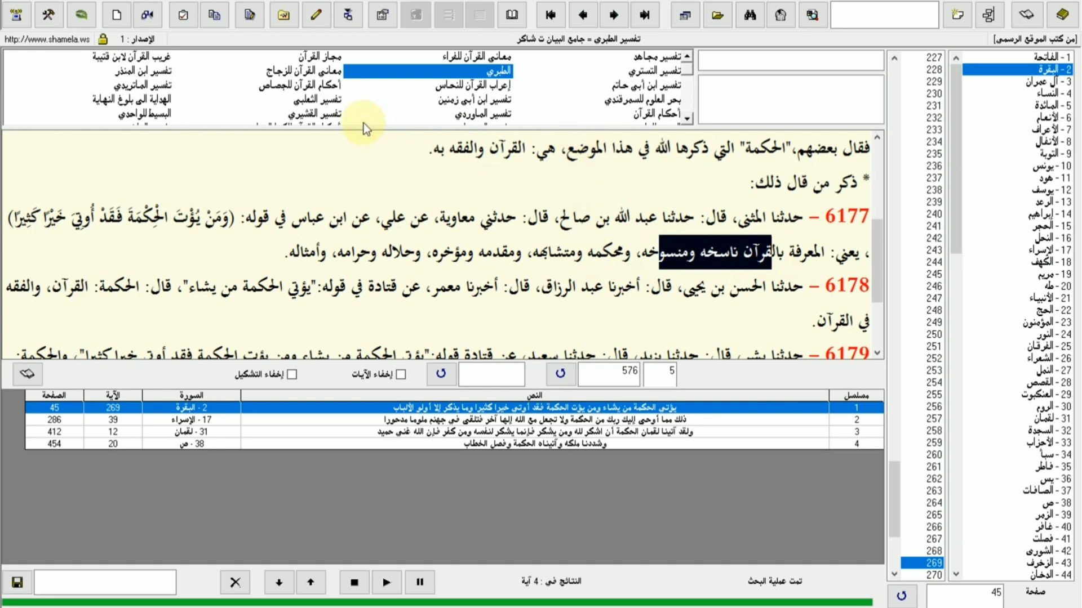
Open تفسير القرطبي for verse 269 and read down to the heading of that verse
{"action": "left_click", "coordinate": [688, 118]}
{"action": "left_click", "coordinate": [689, 117]}
{"action": "left_click", "coordinate": [688, 117]}
{"action": "left_click", "coordinate": [689, 117]}
{"action": "left_click", "coordinate": [689, 117]}
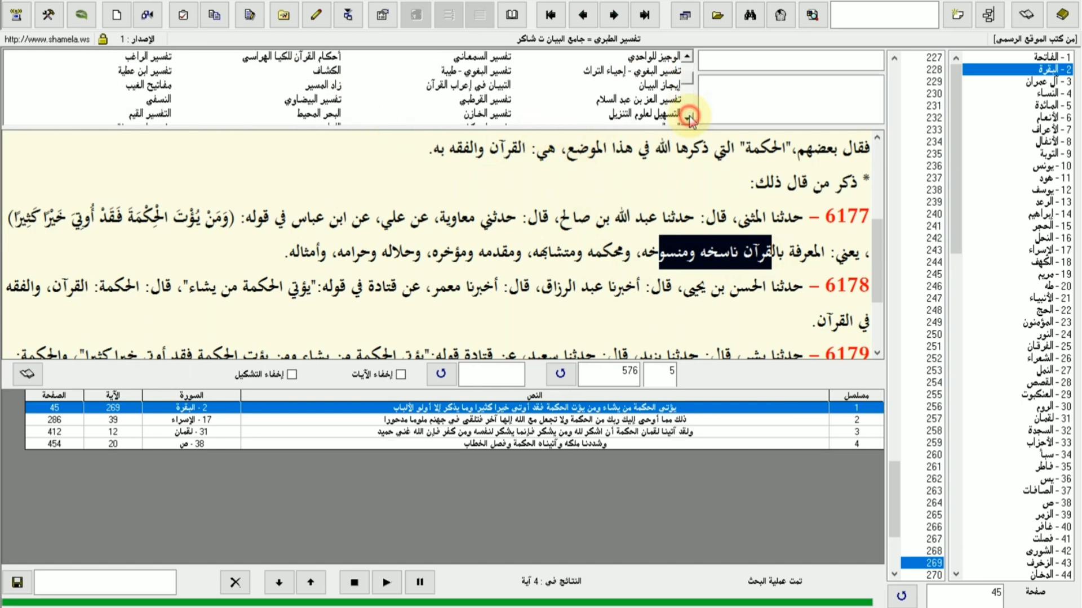
{"action": "left_click", "coordinate": [492, 104]}
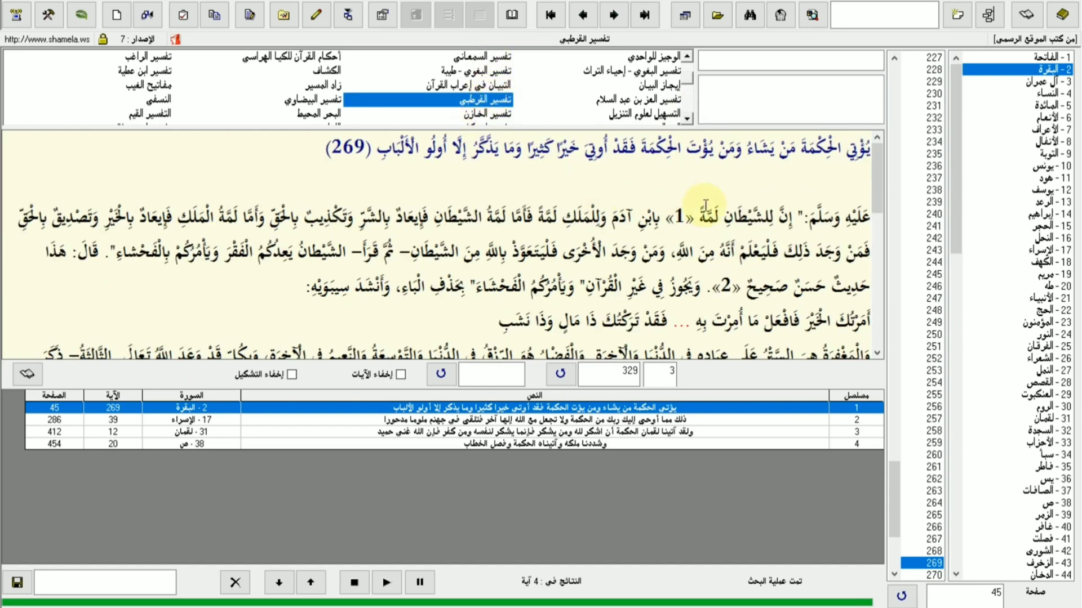
{"action": "scroll", "coordinate": [873, 178], "scroll_direction": "down", "scroll_amount": 3}
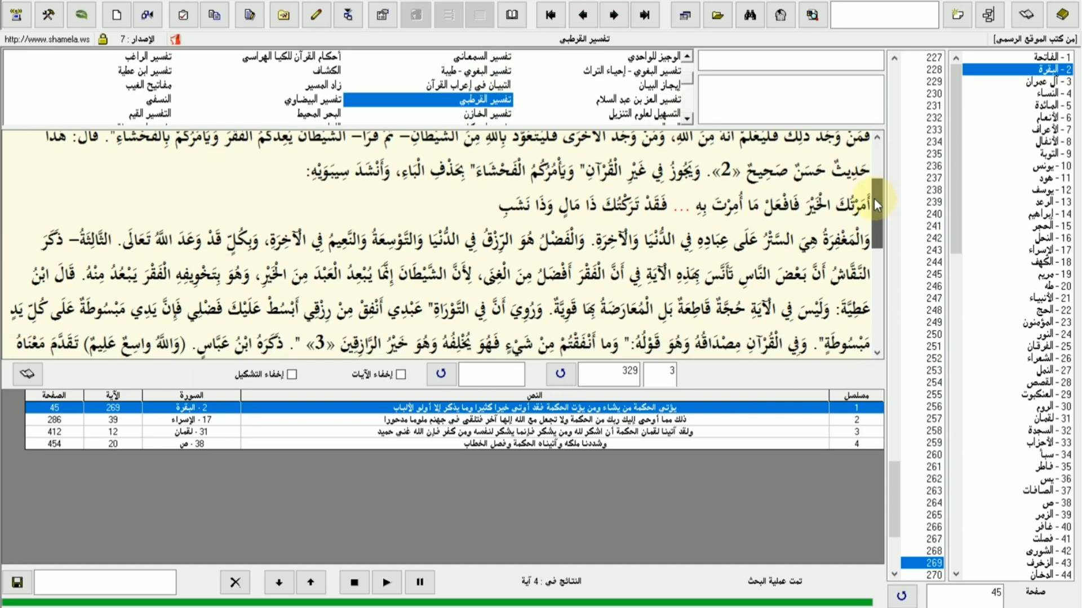
{"action": "scroll", "coordinate": [882, 230], "scroll_direction": "down", "scroll_amount": 1}
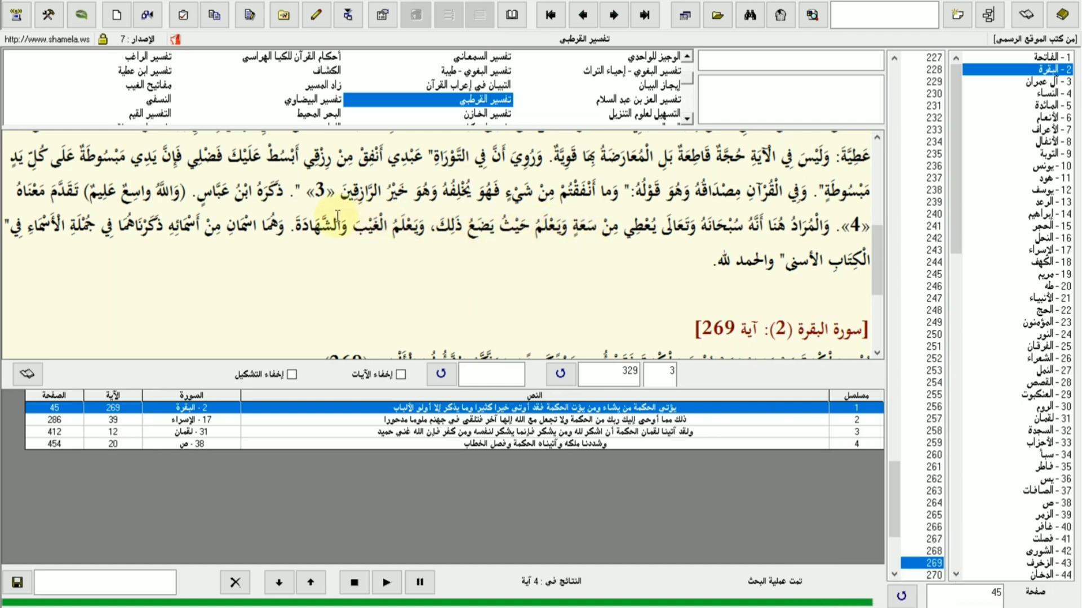
{"action": "scroll", "coordinate": [729, 211], "scroll_direction": "down", "scroll_amount": 3}
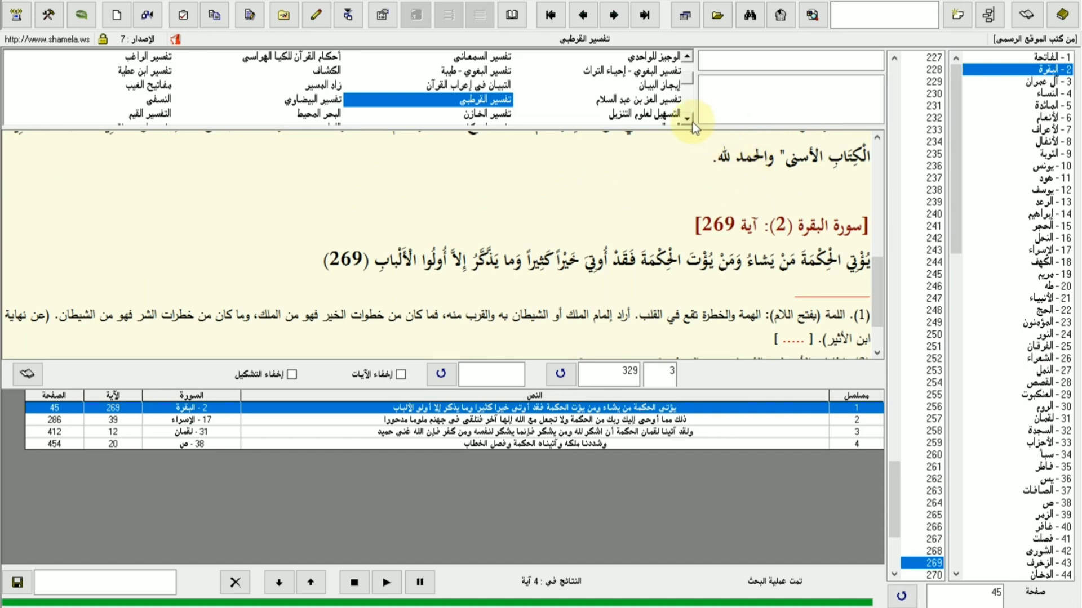
Open تفسير ابن كثير for verse 269 and look through its commentary
{"action": "scroll", "coordinate": [691, 122], "scroll_direction": "down", "scroll_amount": 3}
{"action": "left_click", "coordinate": [498, 85]}
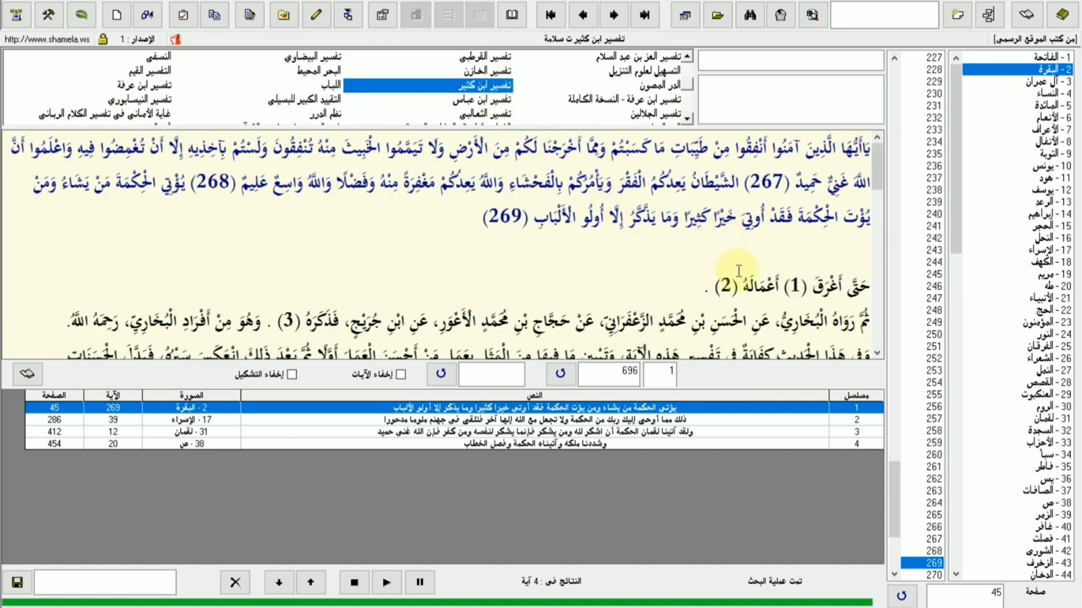
{"action": "scroll", "coordinate": [738, 265], "scroll_direction": "down", "scroll_amount": 10}
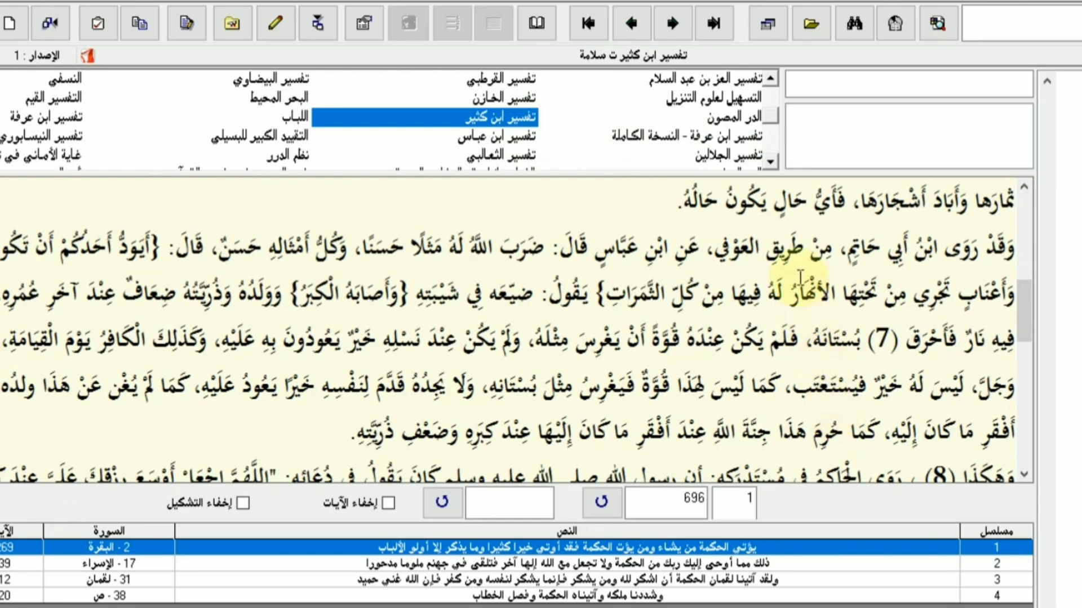
Open تفسير الجلالين for verse 269 and highlight its explanation العلم النافع المؤدي إلى العمل
{"action": "left_click", "coordinate": [770, 162]}
{"action": "left_click", "coordinate": [736, 141]}
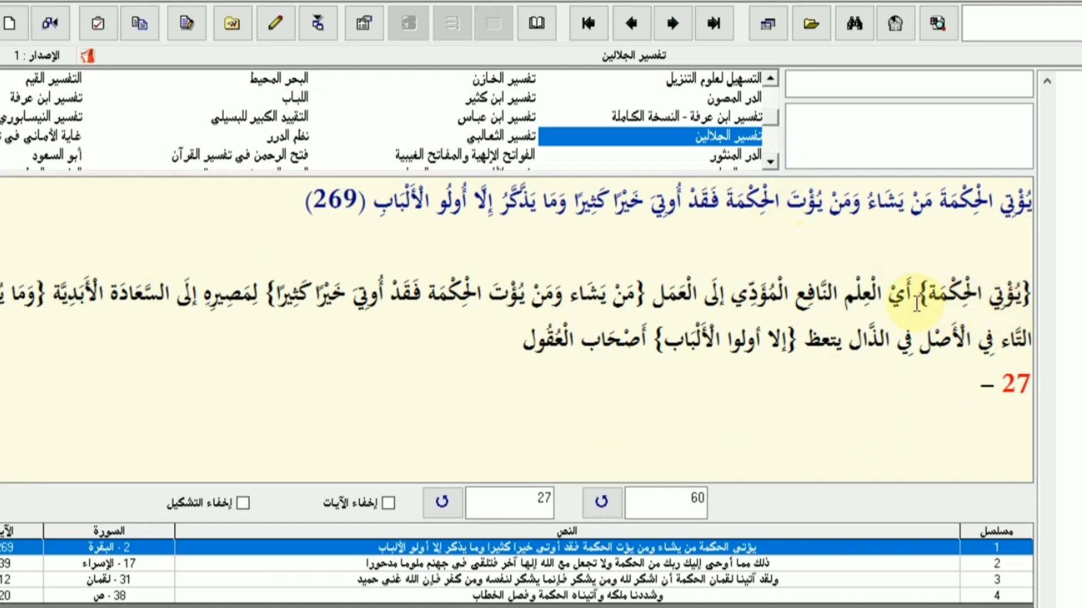
{"action": "left_click_drag", "start_coordinate": [883, 297], "coordinate": [688, 306]}
{"action": "left_click", "coordinate": [807, 294]}
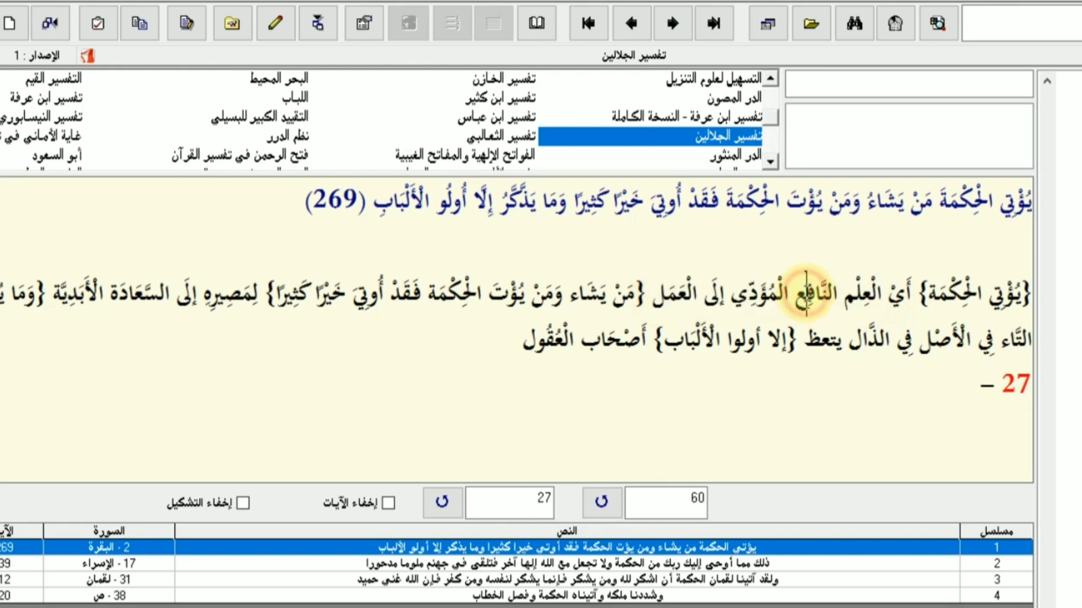
Open the فتح القدير commentary for verse 269 and read through to the passage quoting verses 267–271
{"action": "left_click", "coordinate": [769, 163]}
{"action": "left_click", "coordinate": [769, 164]}
{"action": "left_click", "coordinate": [769, 163]}
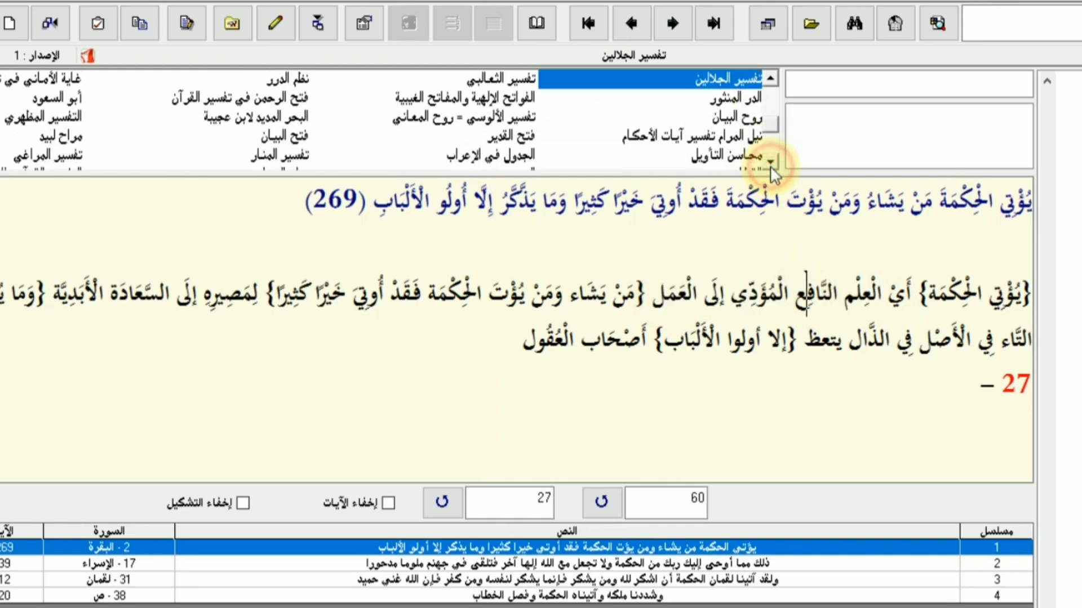
{"action": "left_click", "coordinate": [769, 164]}
{"action": "left_click", "coordinate": [769, 163]}
{"action": "left_click", "coordinate": [521, 99]}
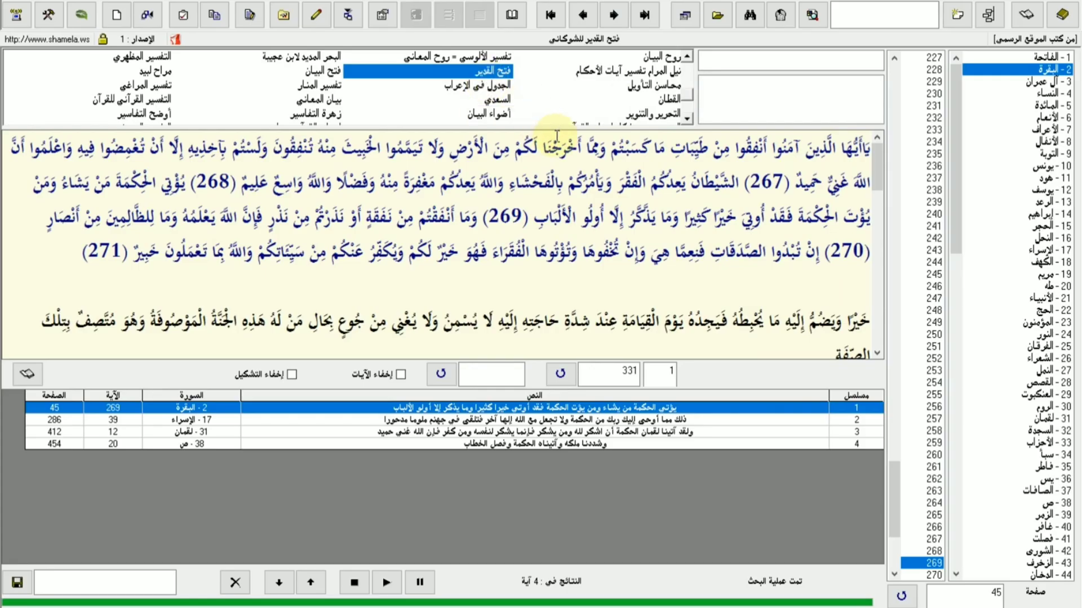
{"action": "scroll", "coordinate": [624, 240], "scroll_direction": "down", "scroll_amount": 4}
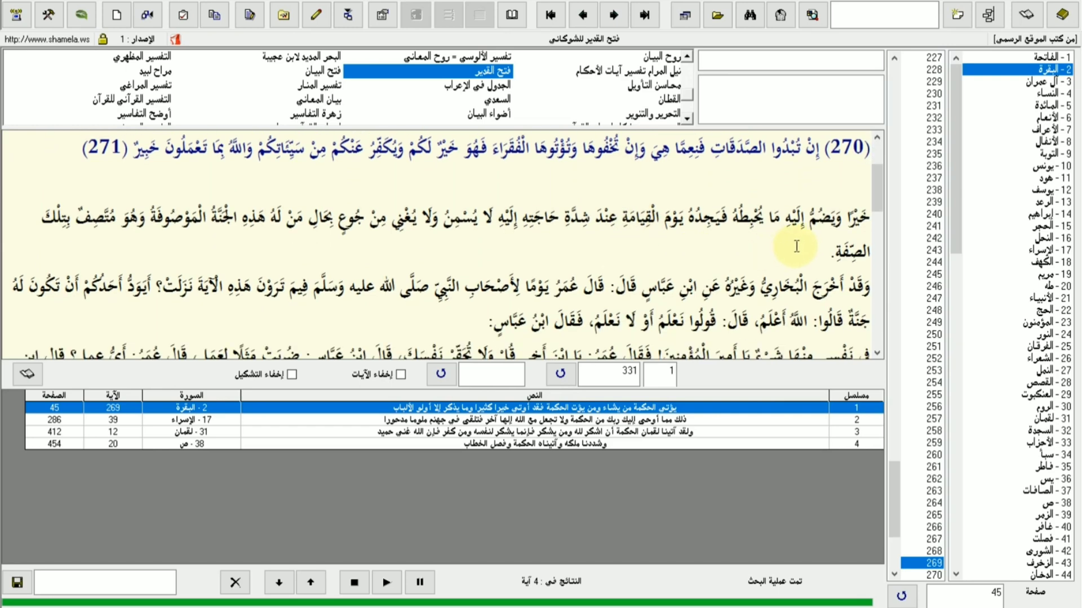
{"action": "scroll", "coordinate": [651, 265], "scroll_direction": "down", "scroll_amount": 5}
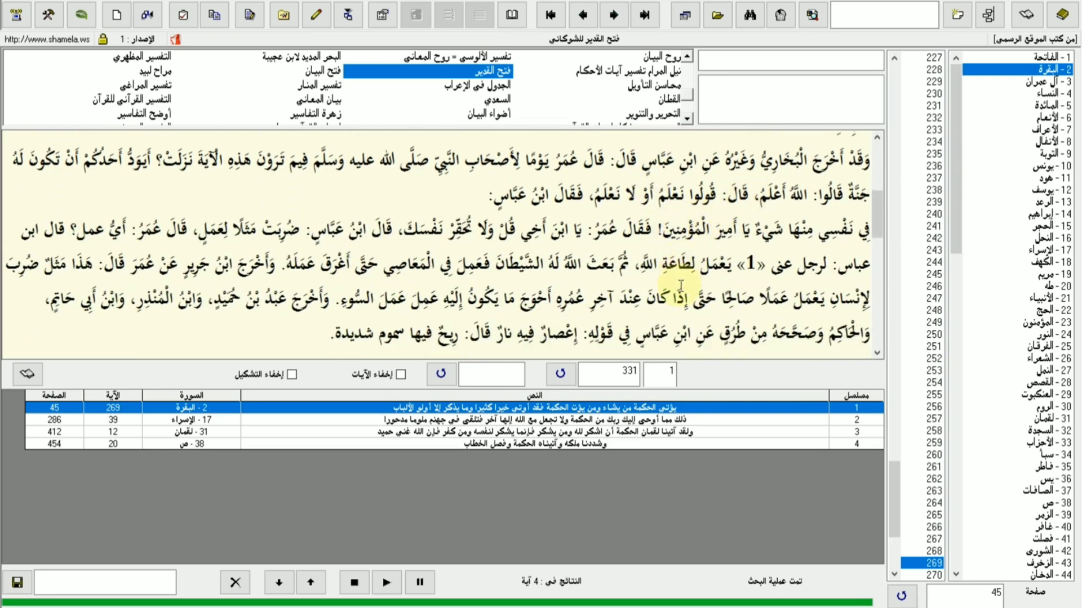
{"action": "scroll", "coordinate": [679, 287], "scroll_direction": "down", "scroll_amount": 3}
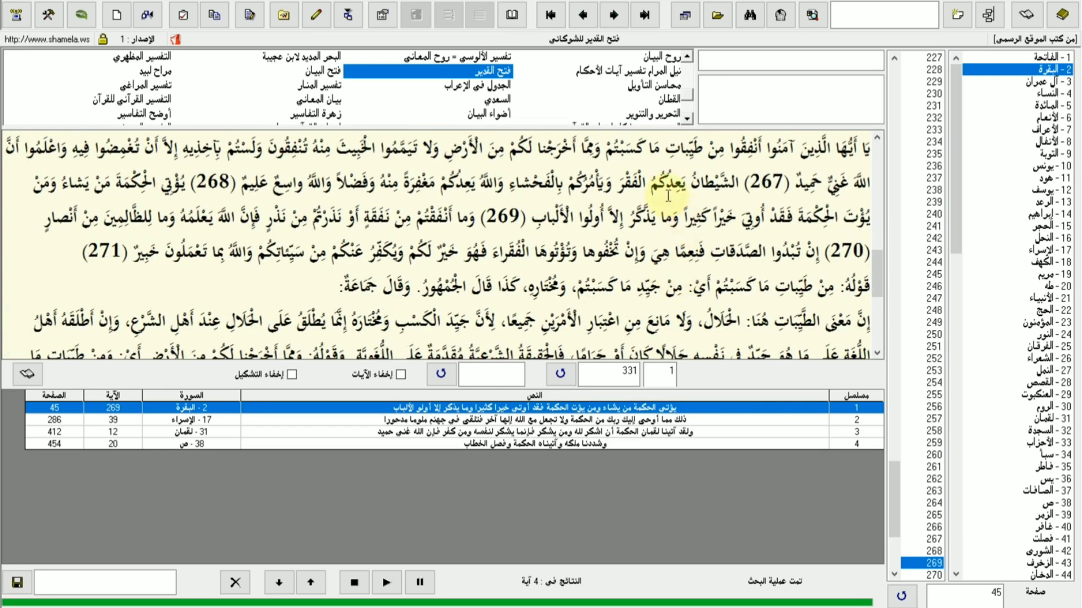
Open أضواء البيان, followed by المنير للزحيلي, for verse 269 and read the latter down to the section المفردات اللغوية
{"action": "left_click", "coordinate": [489, 113]}
{"action": "left_click", "coordinate": [686, 118]}
{"action": "left_click", "coordinate": [687, 118]}
{"action": "left_click", "coordinate": [687, 118]}
{"action": "left_click", "coordinate": [686, 117]}
{"action": "left_click", "coordinate": [687, 118]}
{"action": "left_click", "coordinate": [687, 117]}
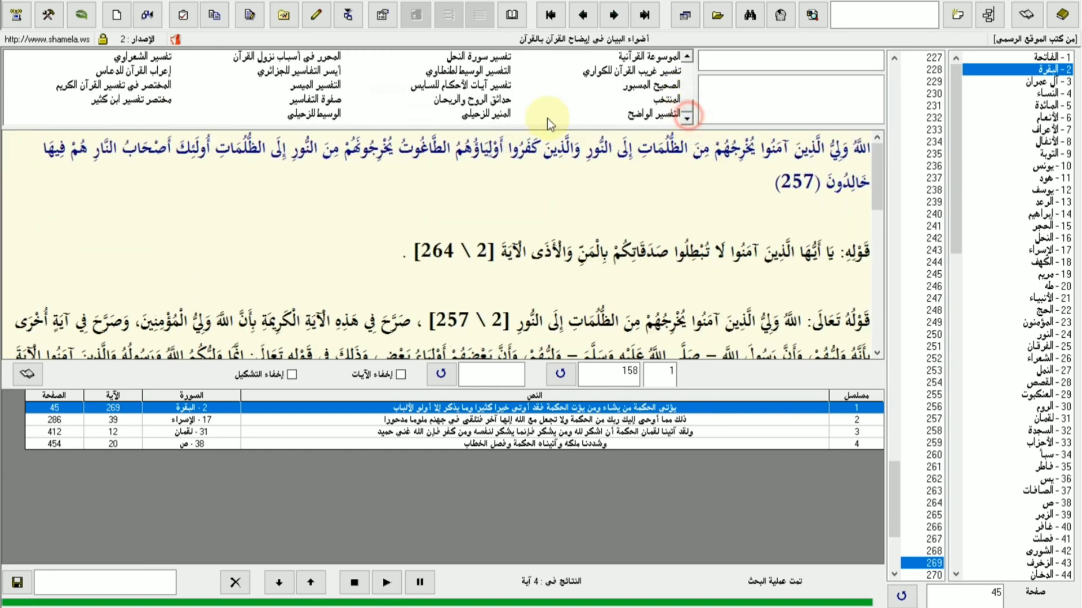
{"action": "left_click", "coordinate": [496, 114]}
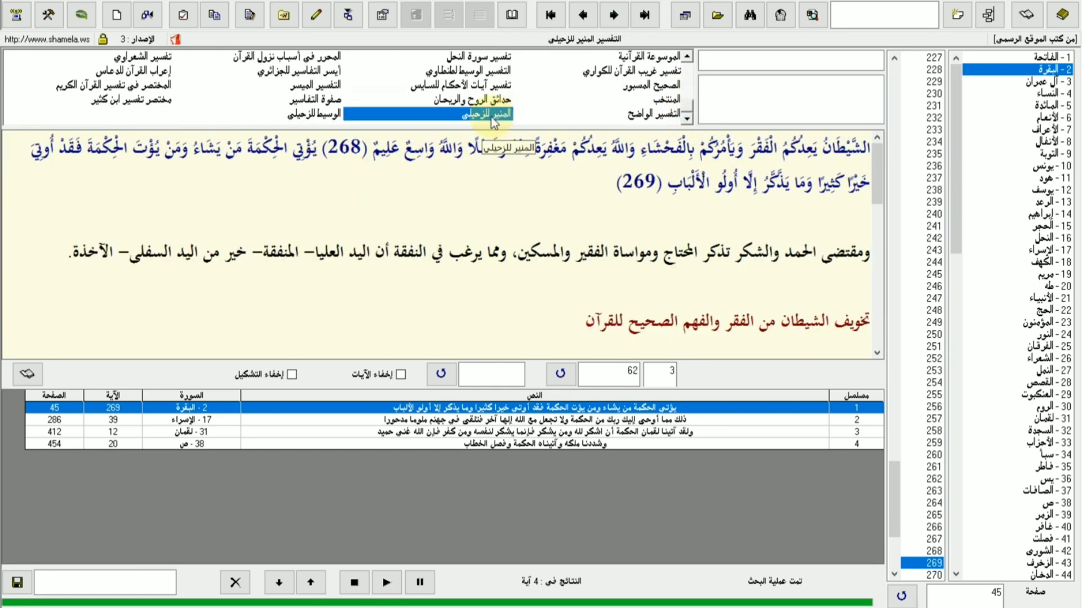
{"action": "scroll", "coordinate": [773, 267], "scroll_direction": "down", "scroll_amount": 5}
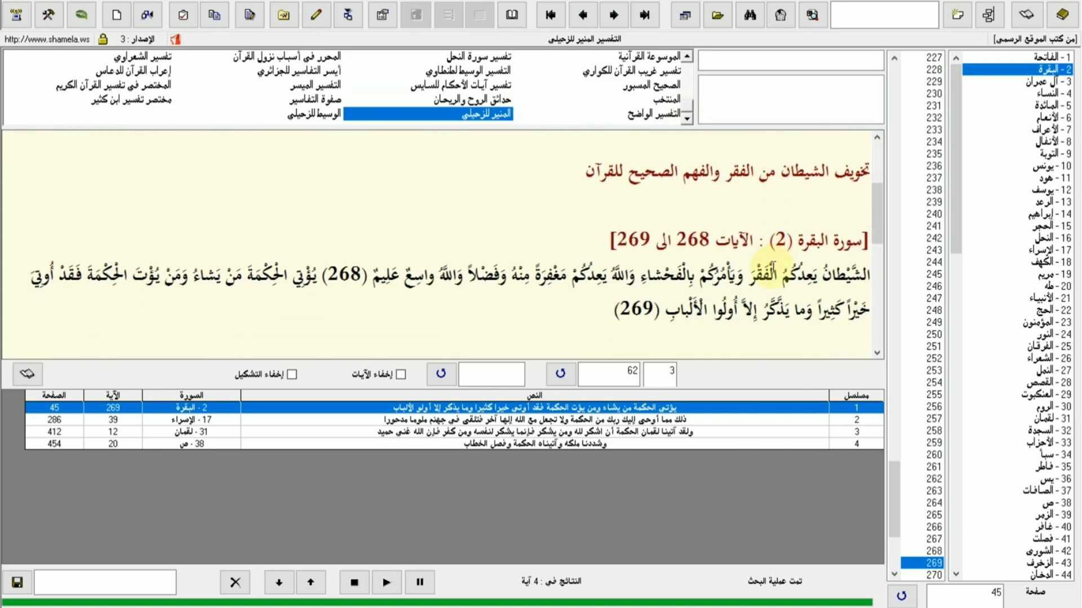
{"action": "scroll", "coordinate": [773, 268], "scroll_direction": "down", "scroll_amount": 5}
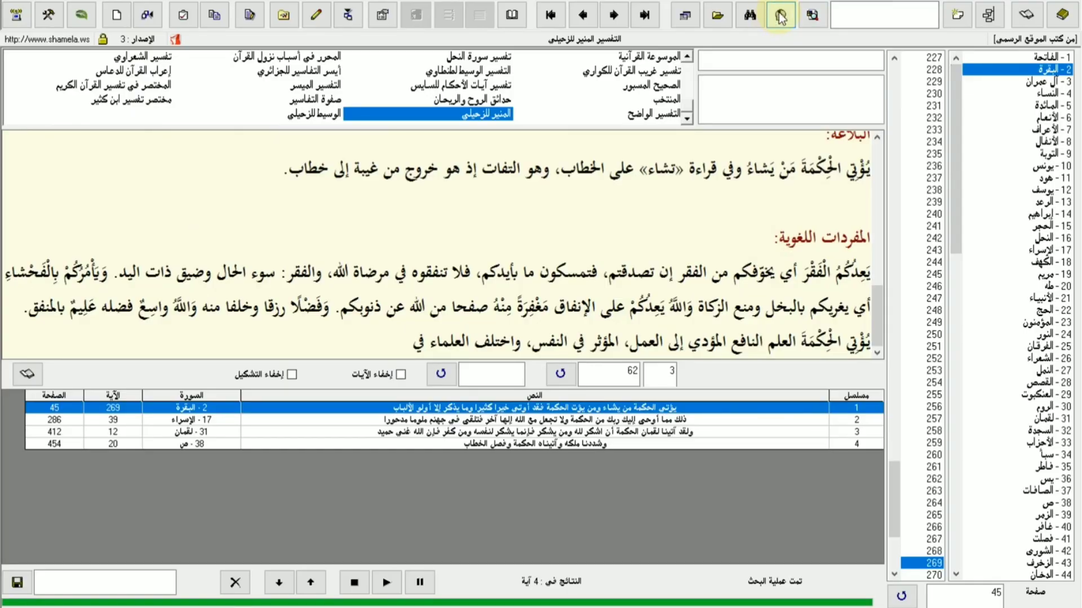
Search the current book for حكمة with the exact-match option (م) enabled for that word
{"action": "left_click", "coordinate": [780, 16]}
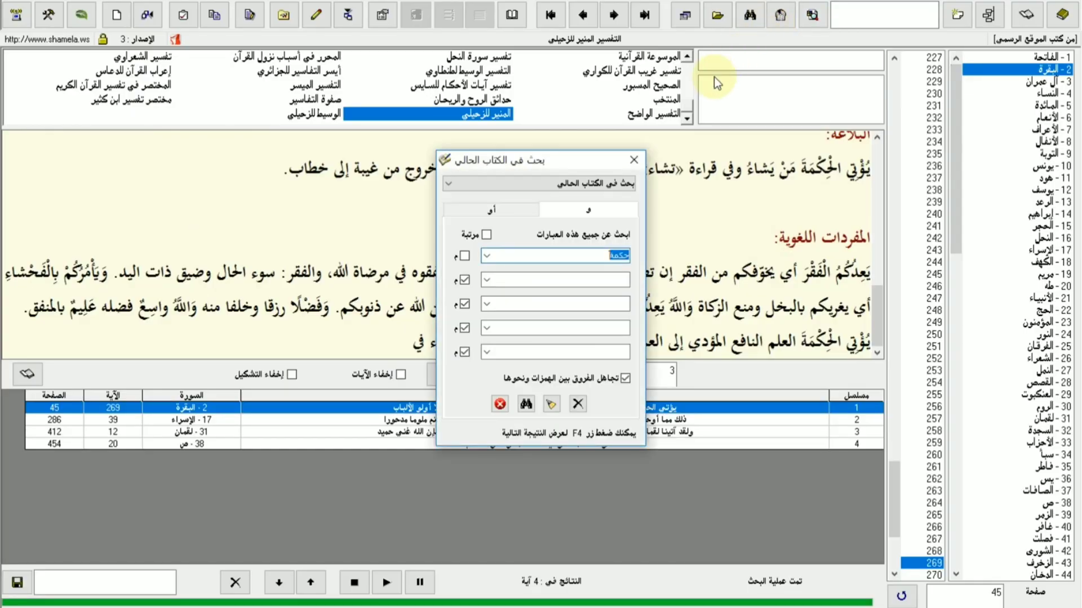
{"action": "left_click", "coordinate": [465, 257]}
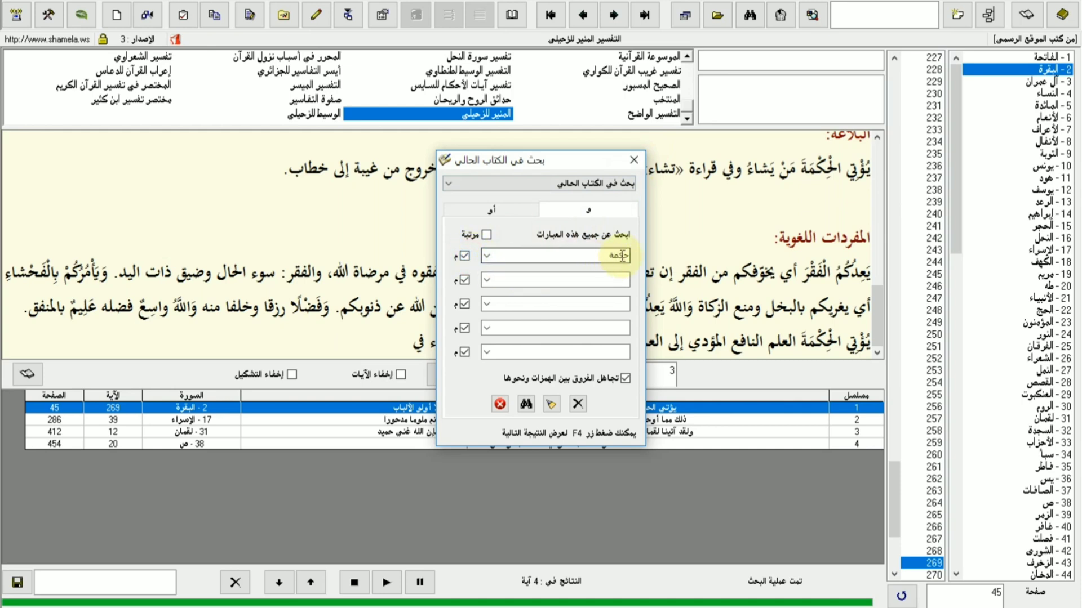
{"action": "left_click", "coordinate": [526, 405]}
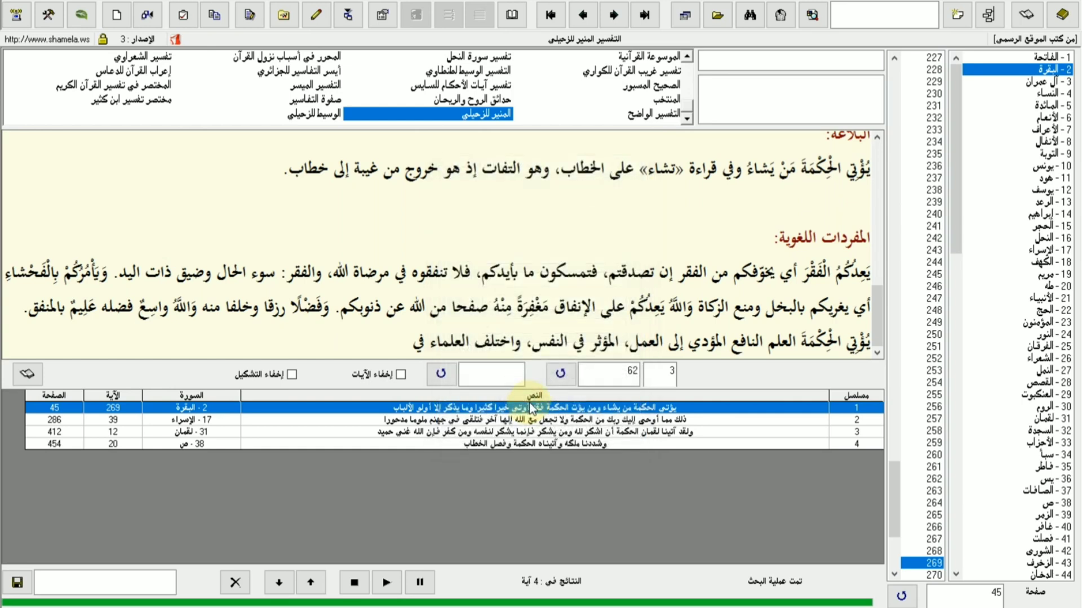
Change the search scope to القرآن الكريم, search for حكمة as an exact match, and view the result in سورة القمر
{"action": "left_click", "coordinate": [782, 13]}
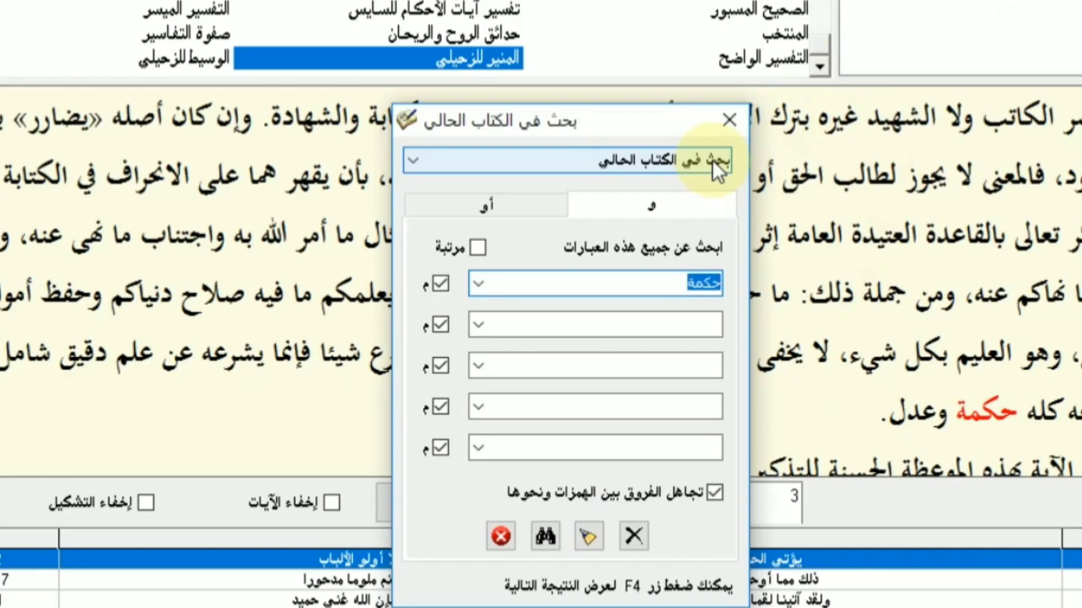
{"action": "left_click", "coordinate": [624, 174]}
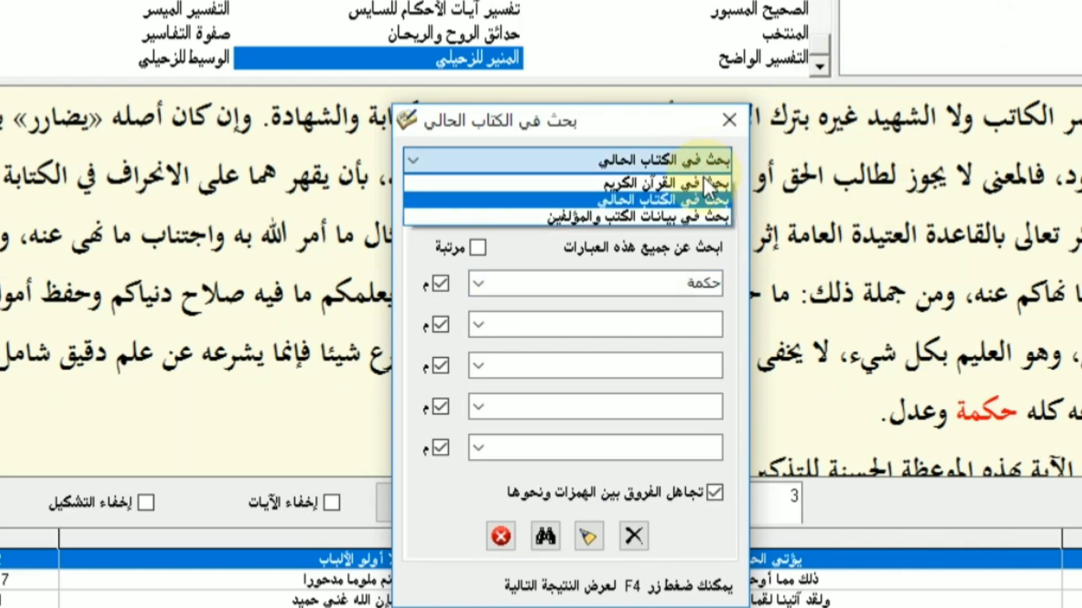
{"action": "left_click", "coordinate": [703, 179]}
{"action": "left_click", "coordinate": [549, 536]}
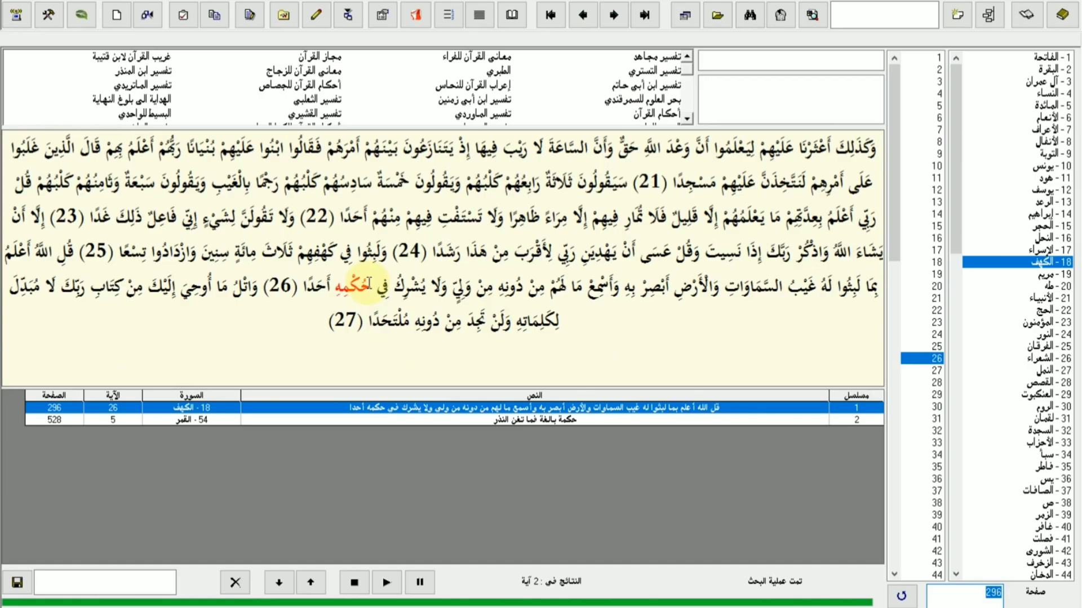
{"action": "double_click", "coordinate": [366, 284]}
{"action": "left_click", "coordinate": [369, 421]}
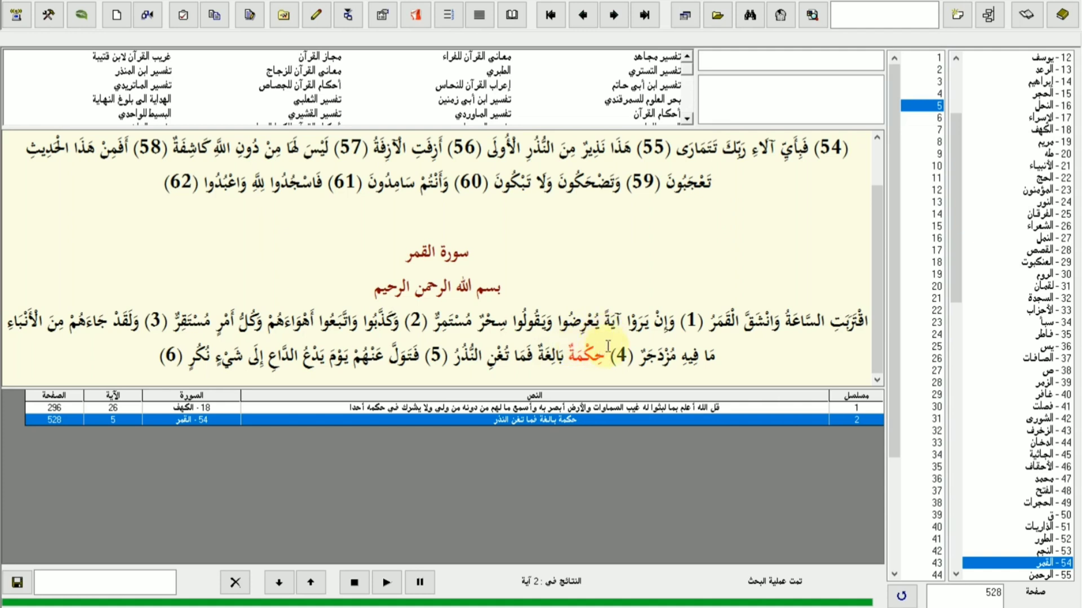
Search القرآن الكريم for الحكمة with the exact-match option (م) enabled
{"action": "left_click", "coordinate": [777, 17]}
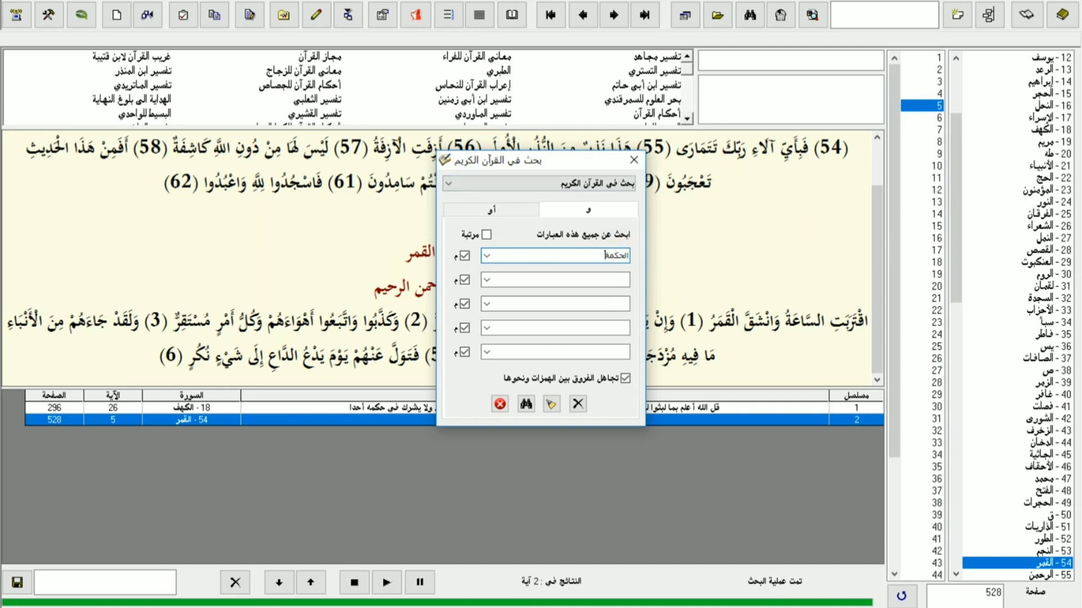
{"action": "left_click", "coordinate": [526, 404]}
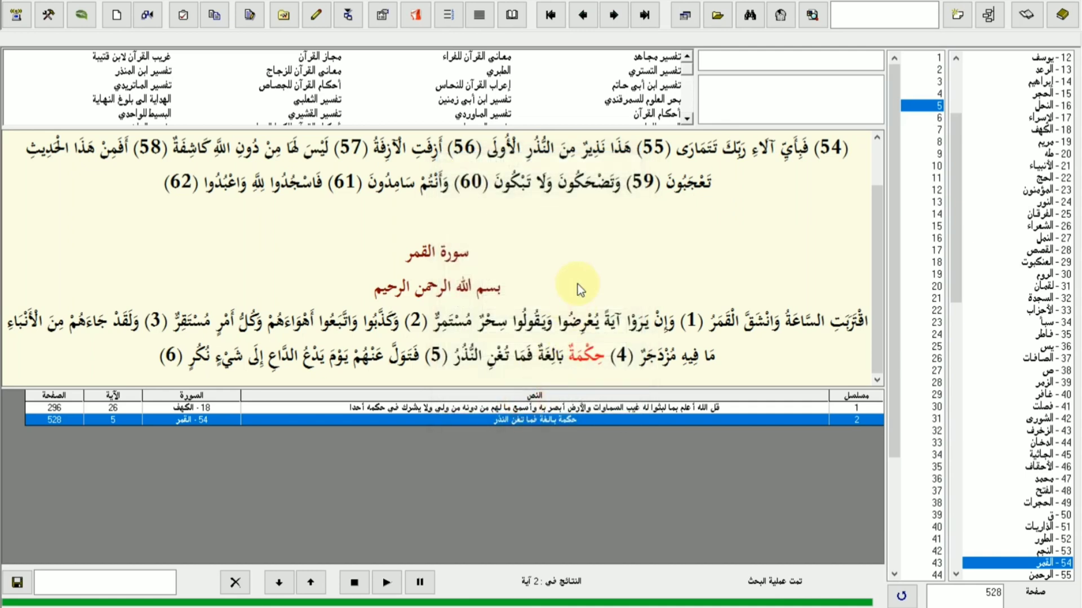